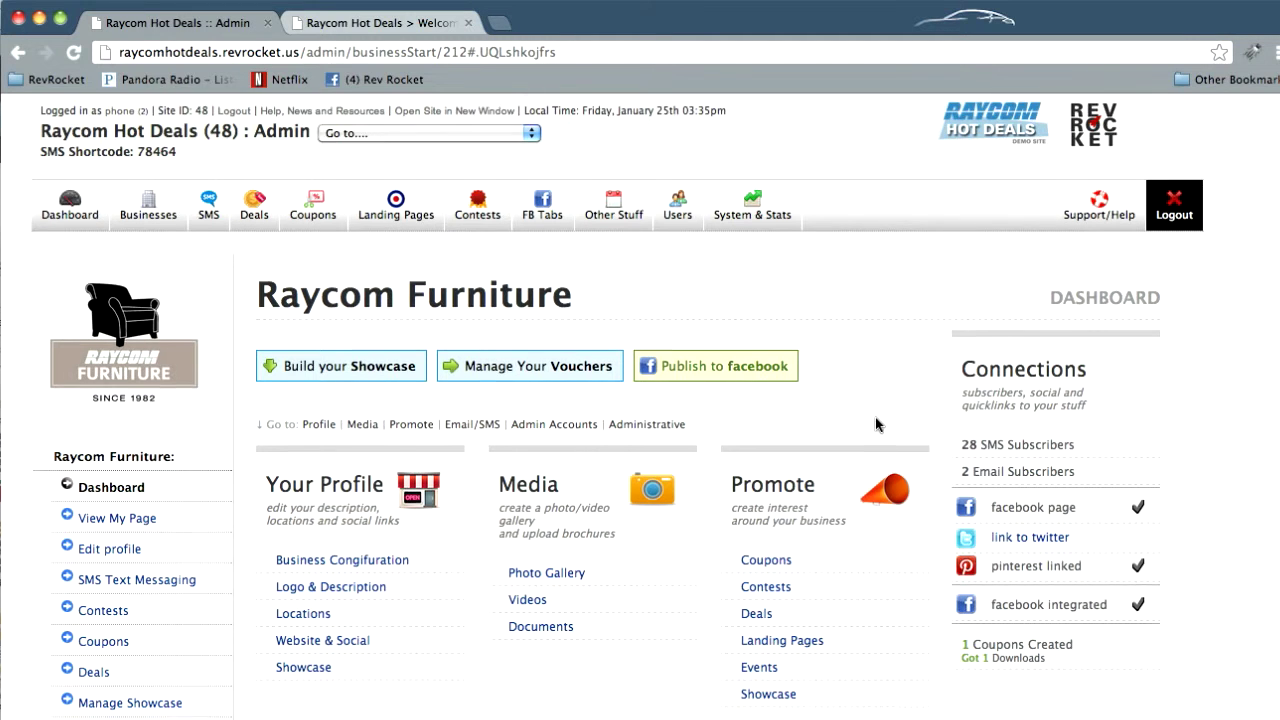
Scroll to the Admin Accounts box and open the Manage Business Admins page for Raycom Furniture
scroll(875, 417, "down", 8)
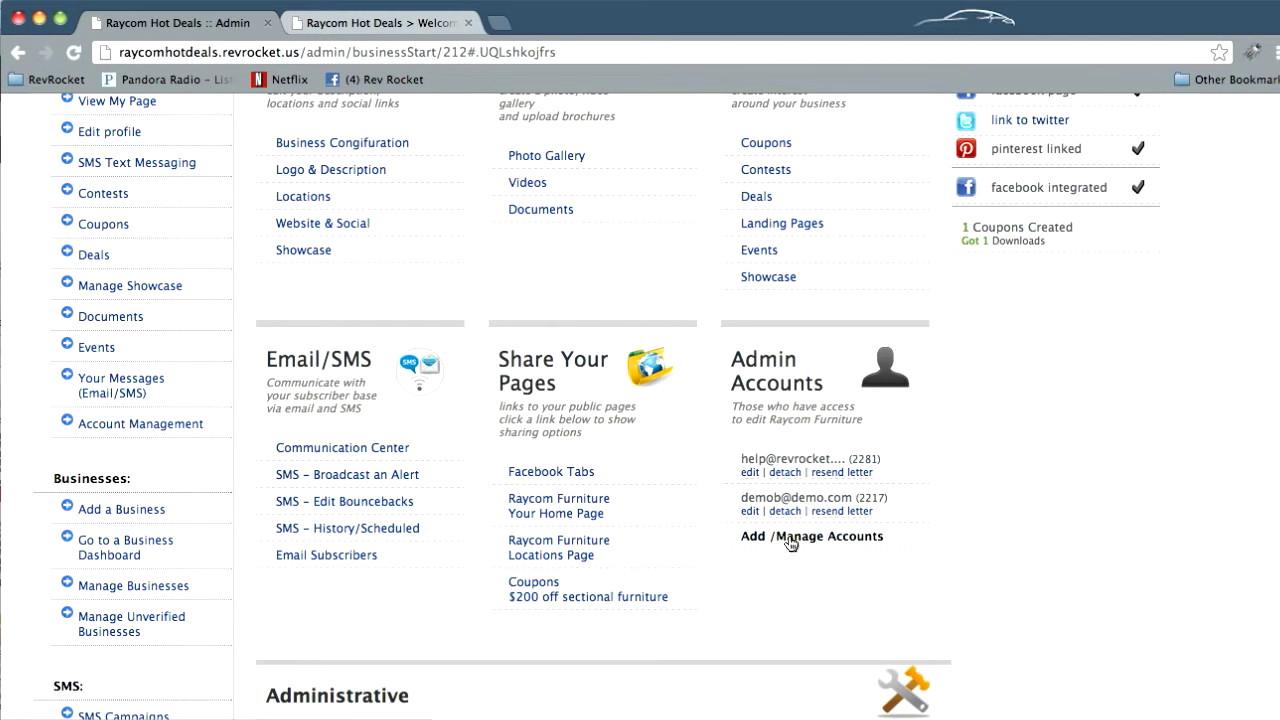
left_click(789, 541)
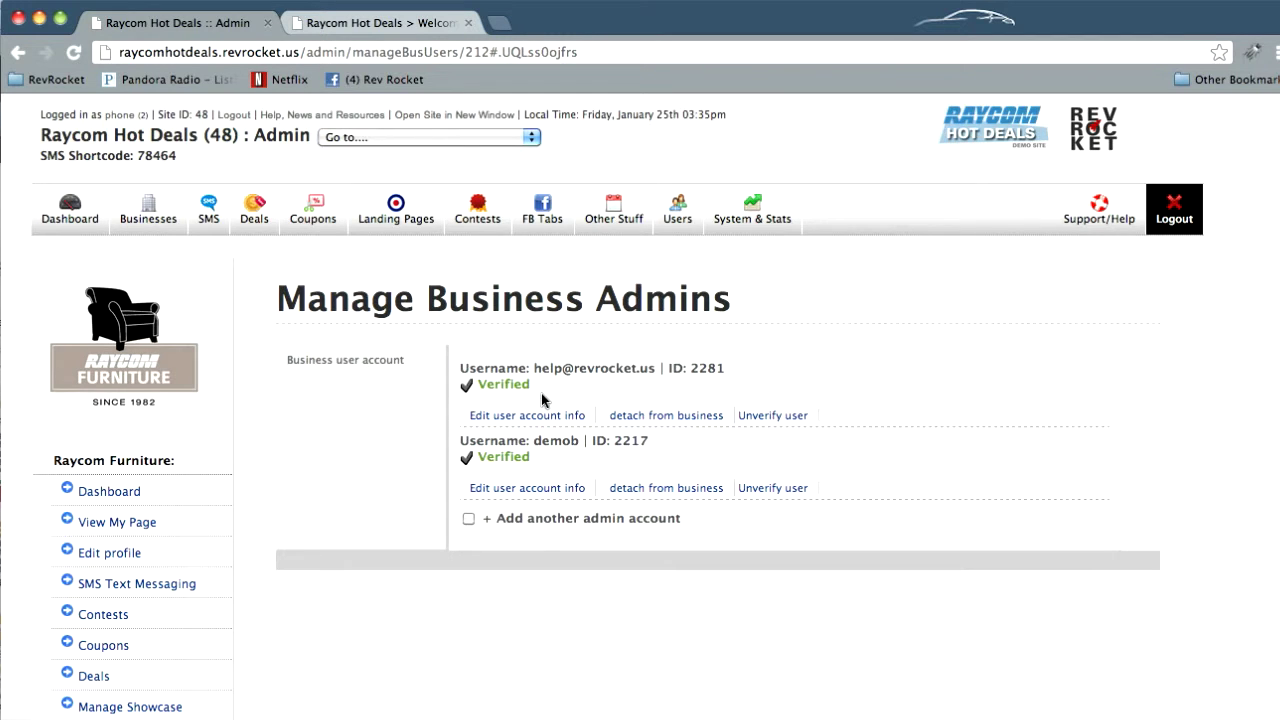
Reveal the empty Add a Business Admin Account form and focus its e-mail field
left_click(538, 518)
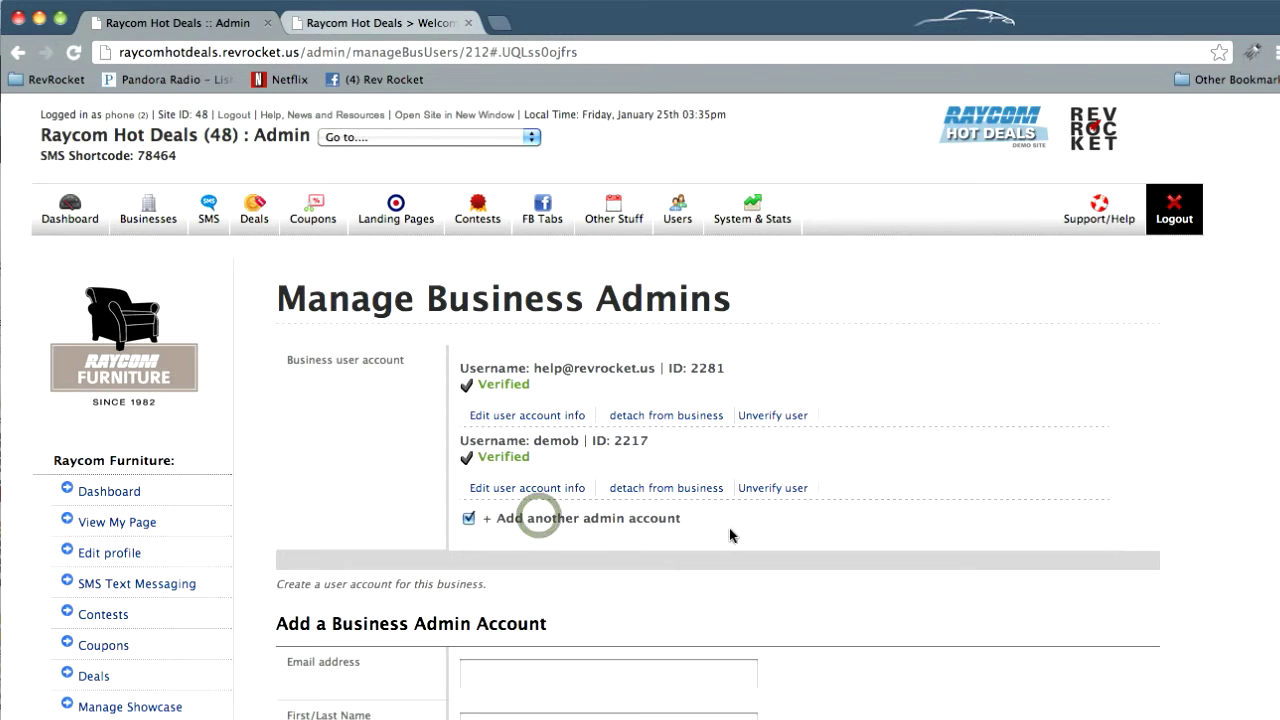
scroll(731, 534, "down", 8)
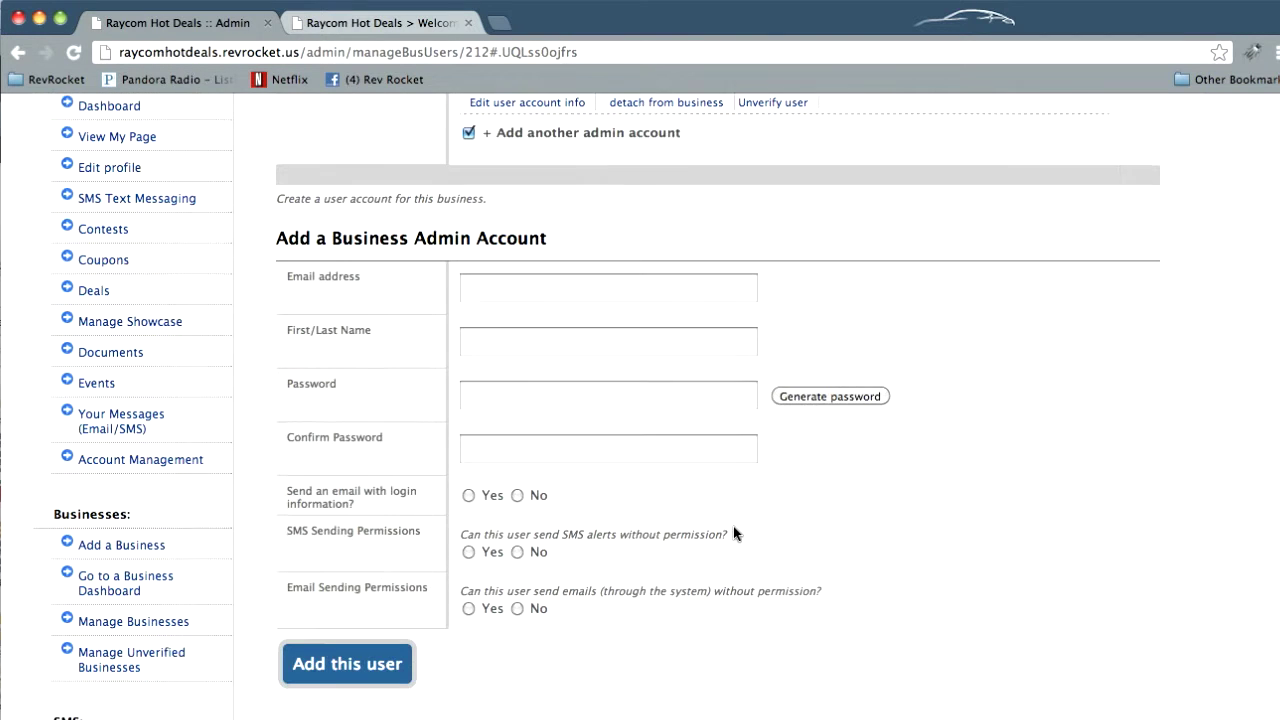
left_click(586, 290)
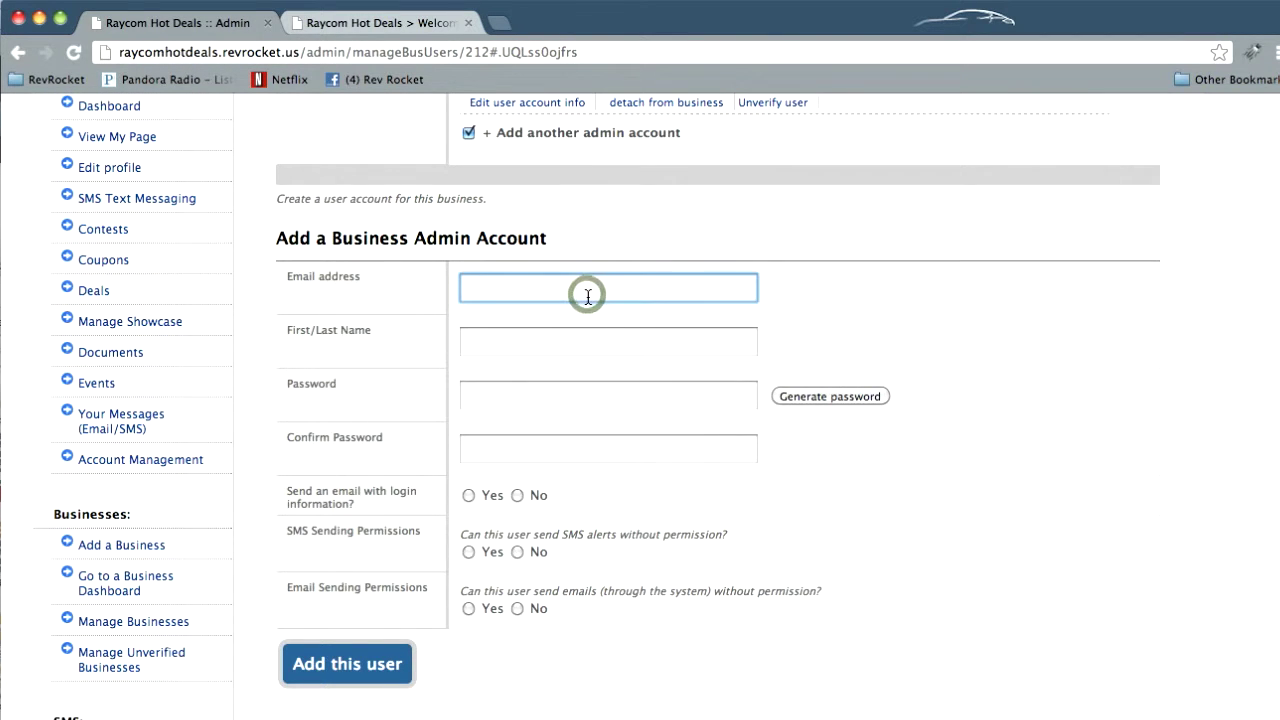
Enter an e-mail address for the new admin, fixing a typo, and start the first name
type("test")
type("@tester")
type("@")
type("test.com")
key("BackSpace")
key("BackSpace")
key("BackSpace")
key("BackSpace")
key("BackSpace")
key("BackSpace")
key("BackSpace")
key("BackSpace")
key("BackSpace")
type(".com")
key("Tab")
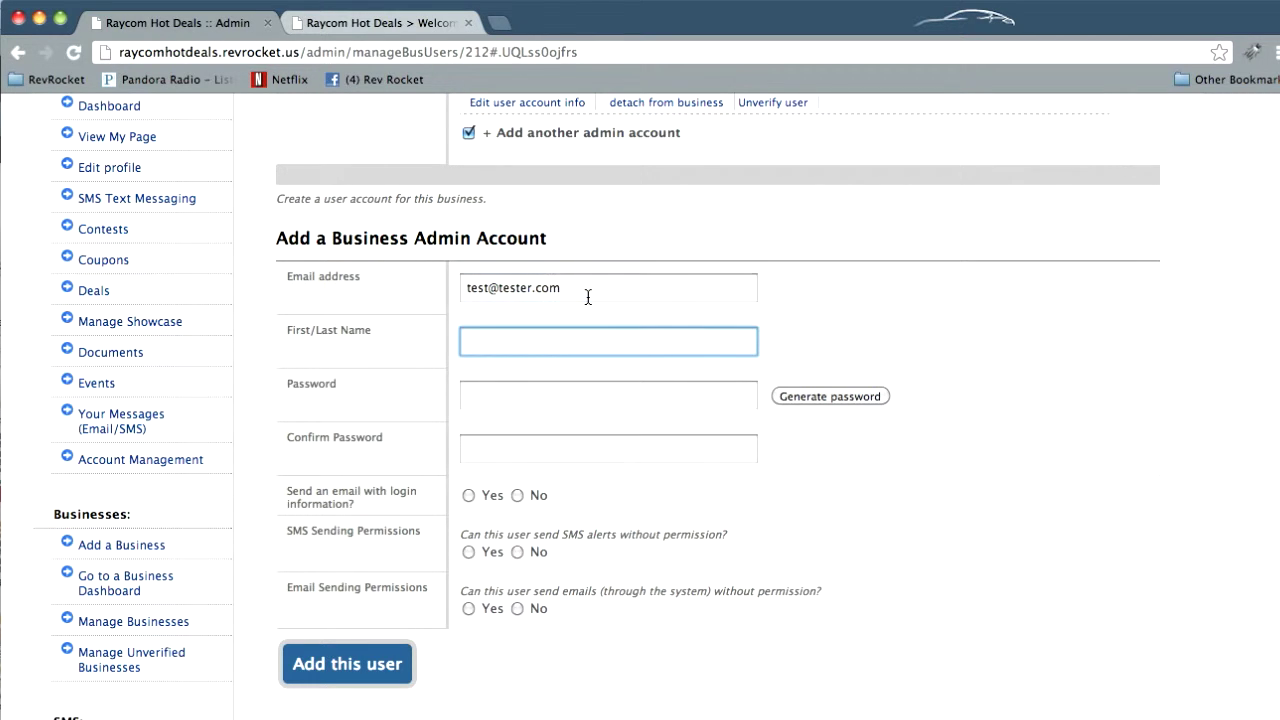
type("J")
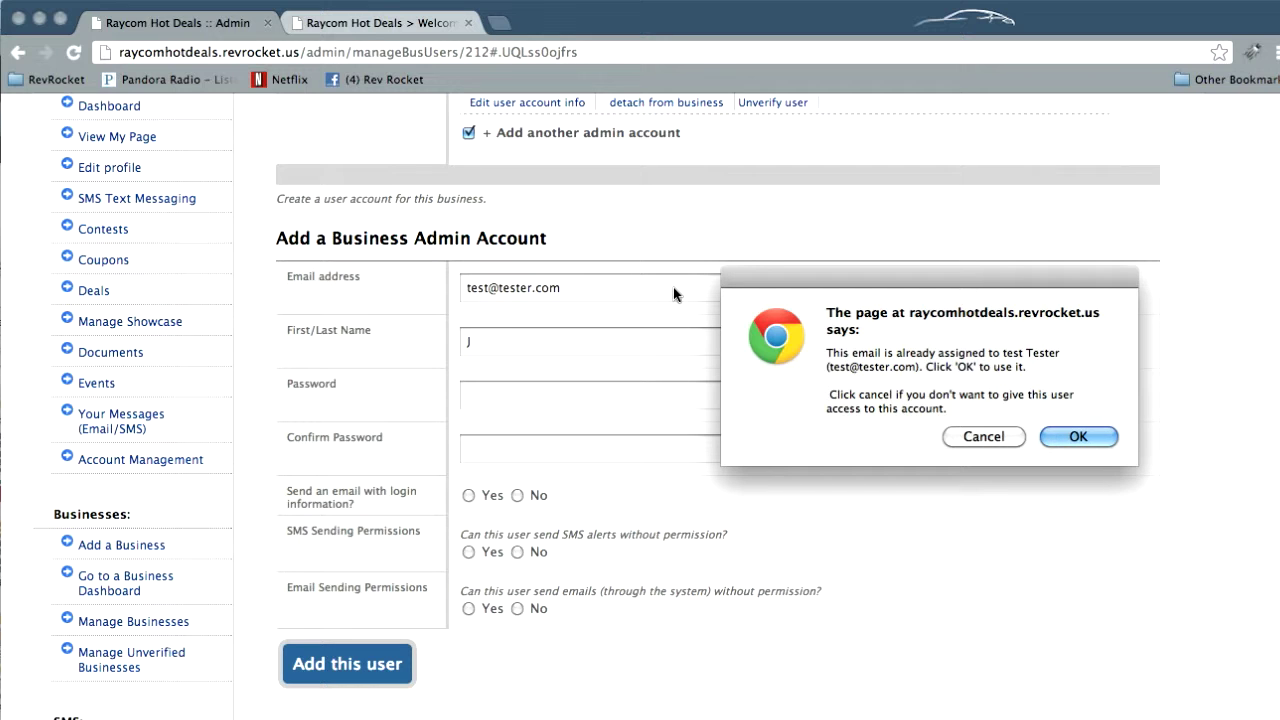
Move the existing-user alert aside and cancel it, declining the already-assigned account
left_click_drag(803, 272, 829, 207)
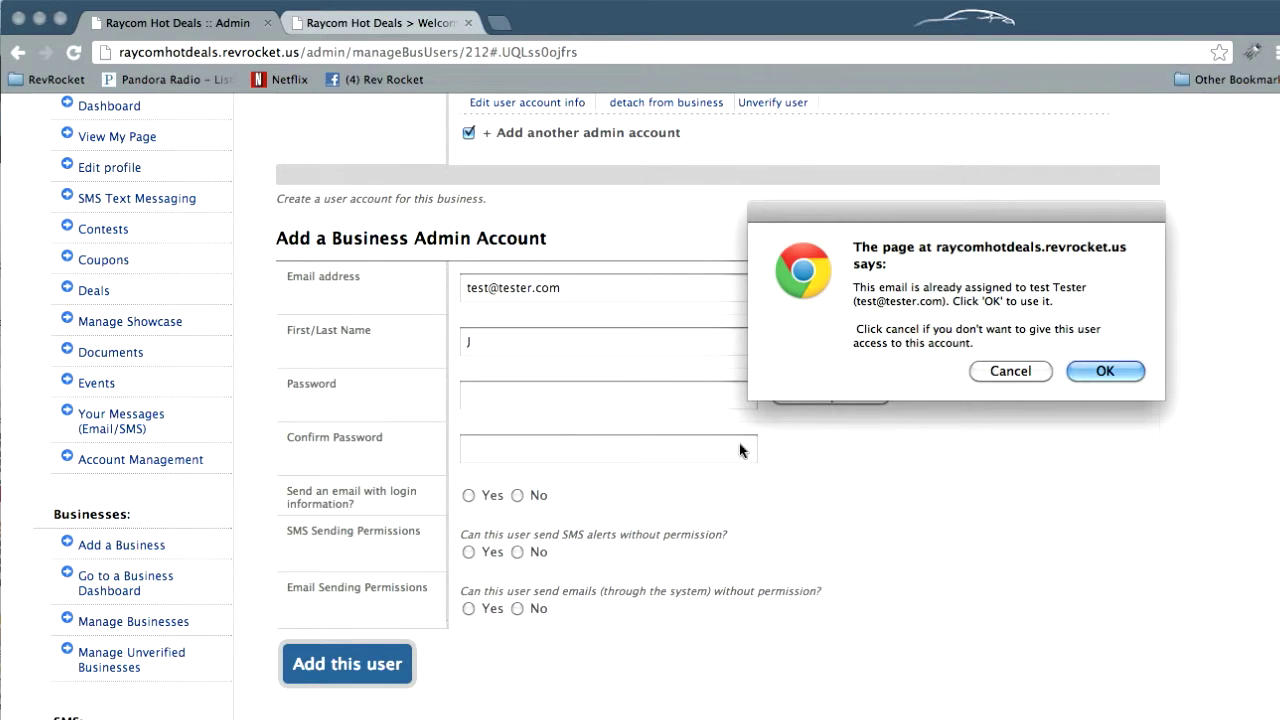
left_click(1008, 371)
Enter a different e-mail address and the new admin's full first and last name
left_click(535, 276)
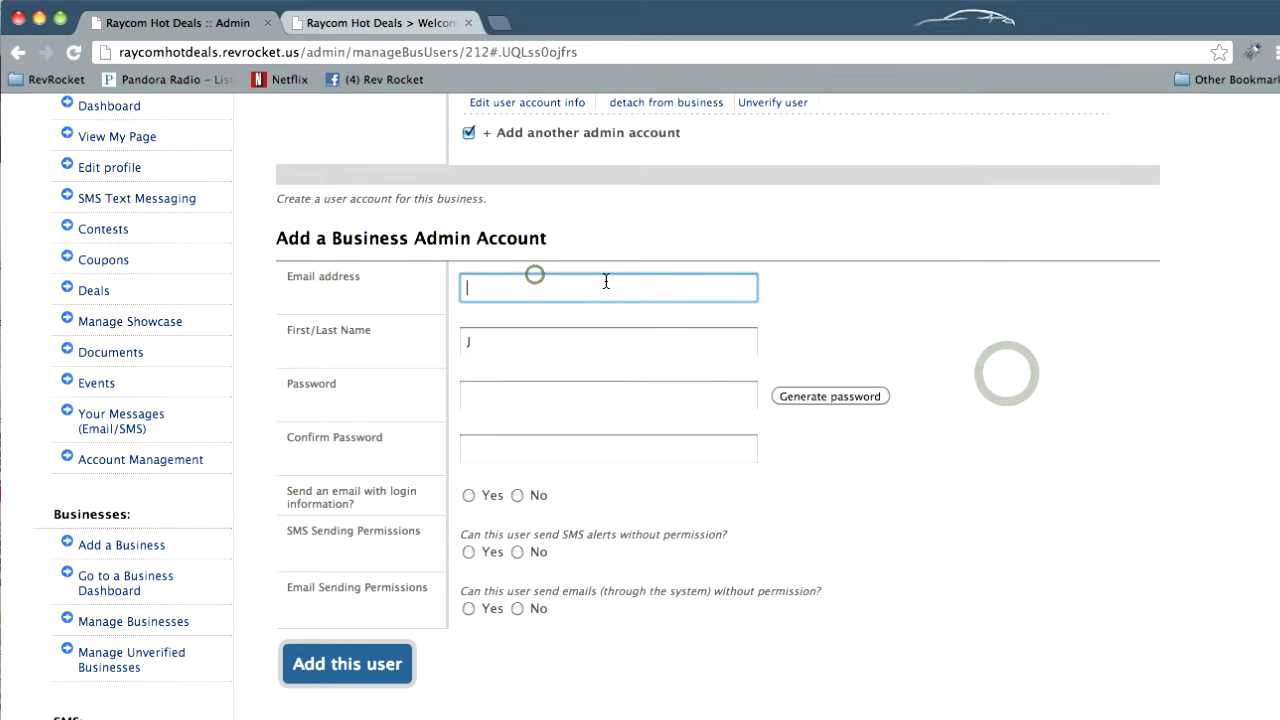
type("test2")
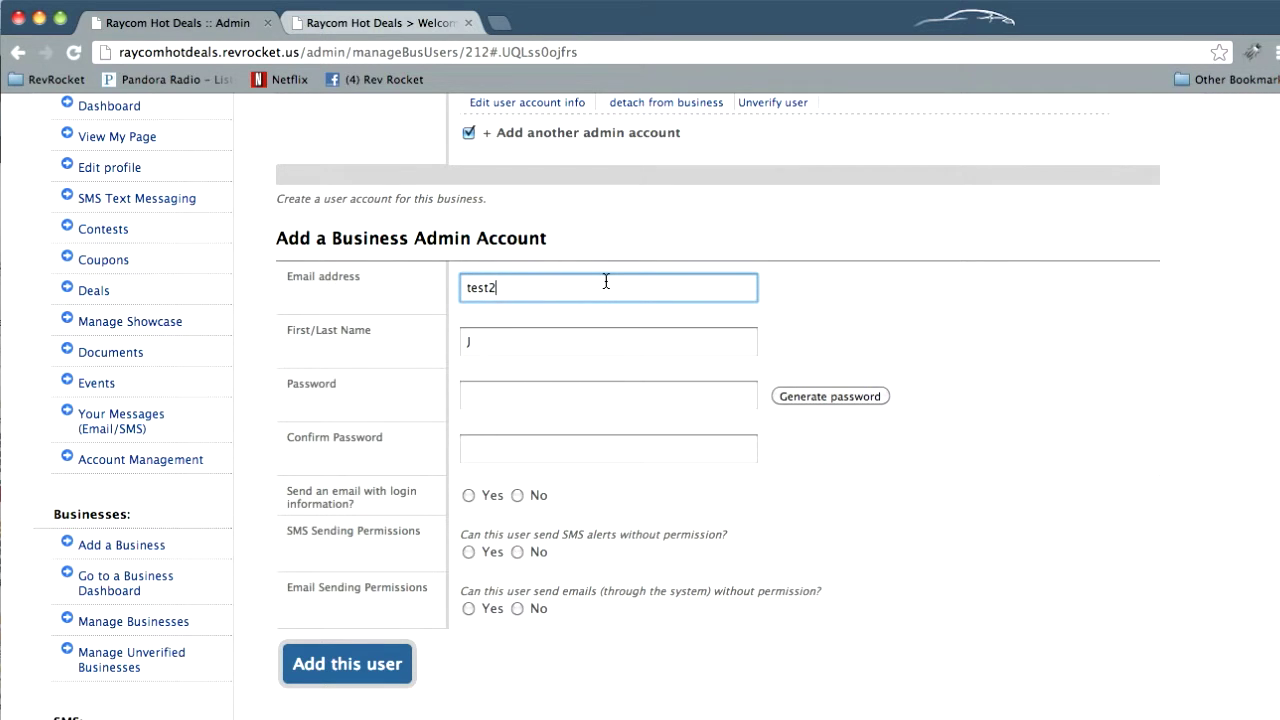
type("@tester.com")
key("Tab")
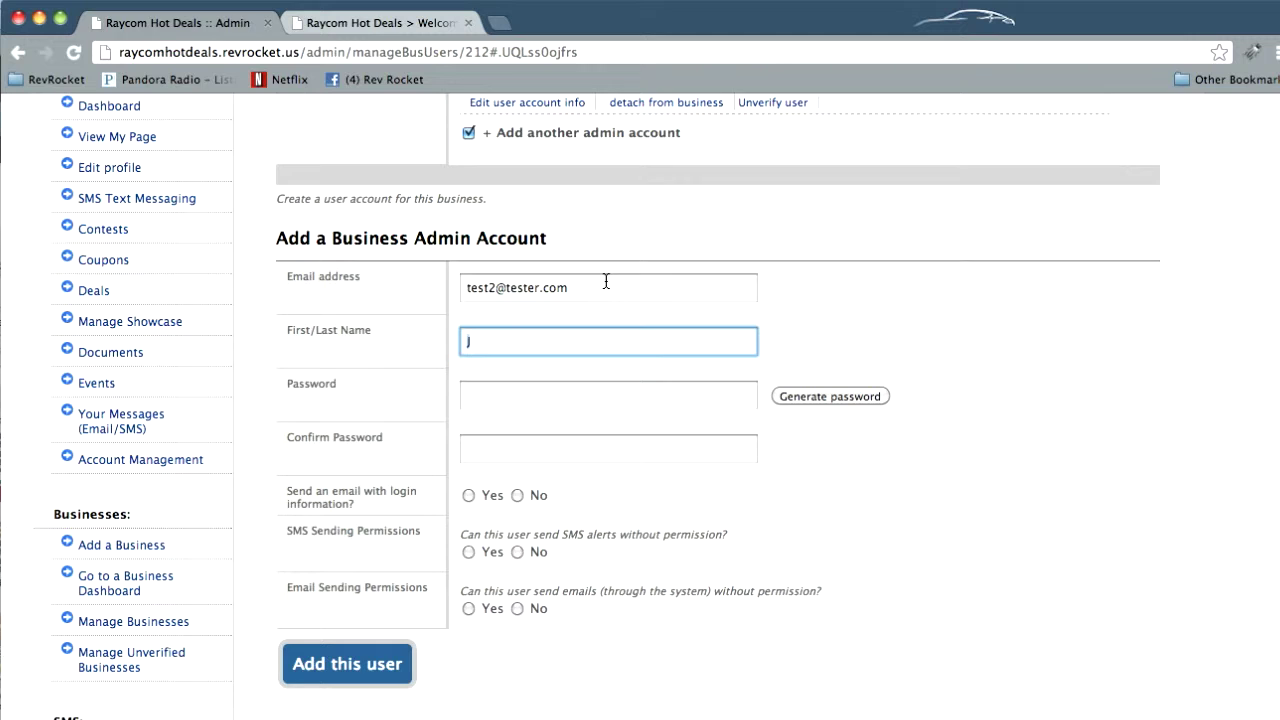
type("John")
key("Tab")
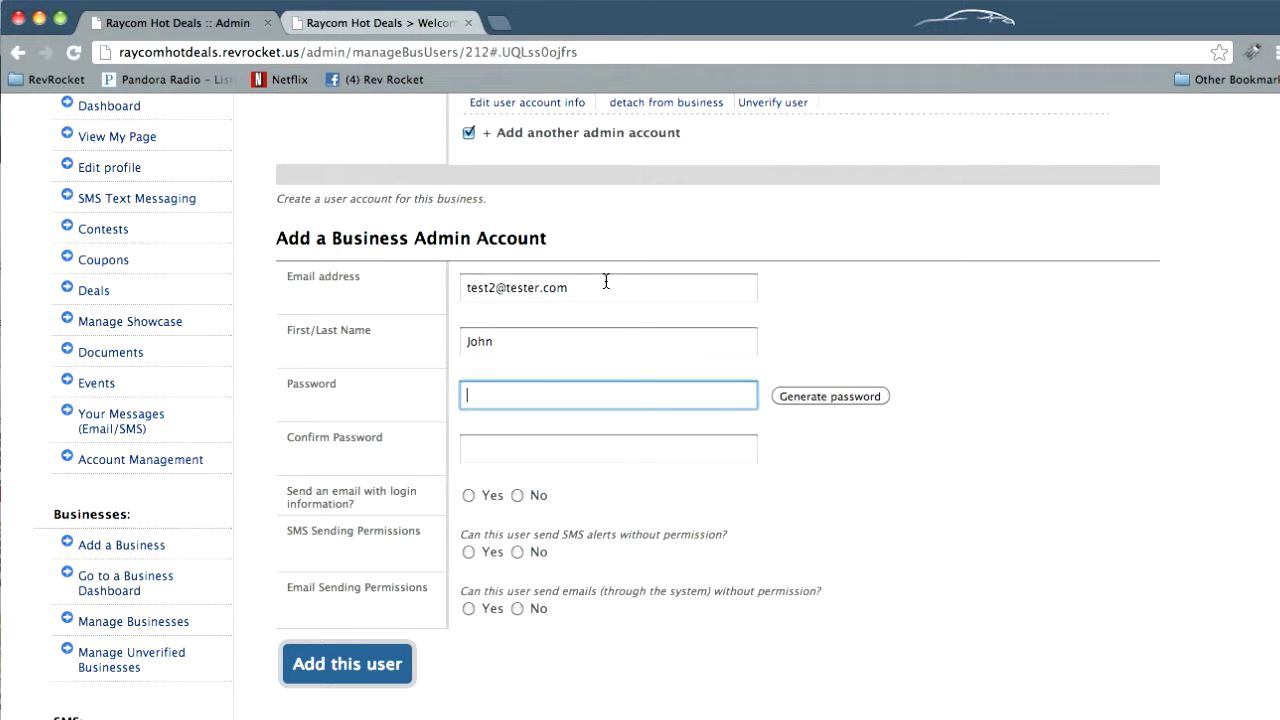
type("Do")
left_click(528, 341)
type("Doe")
Replace the typed 123123 with a generated password in both password fields
key("Tab")
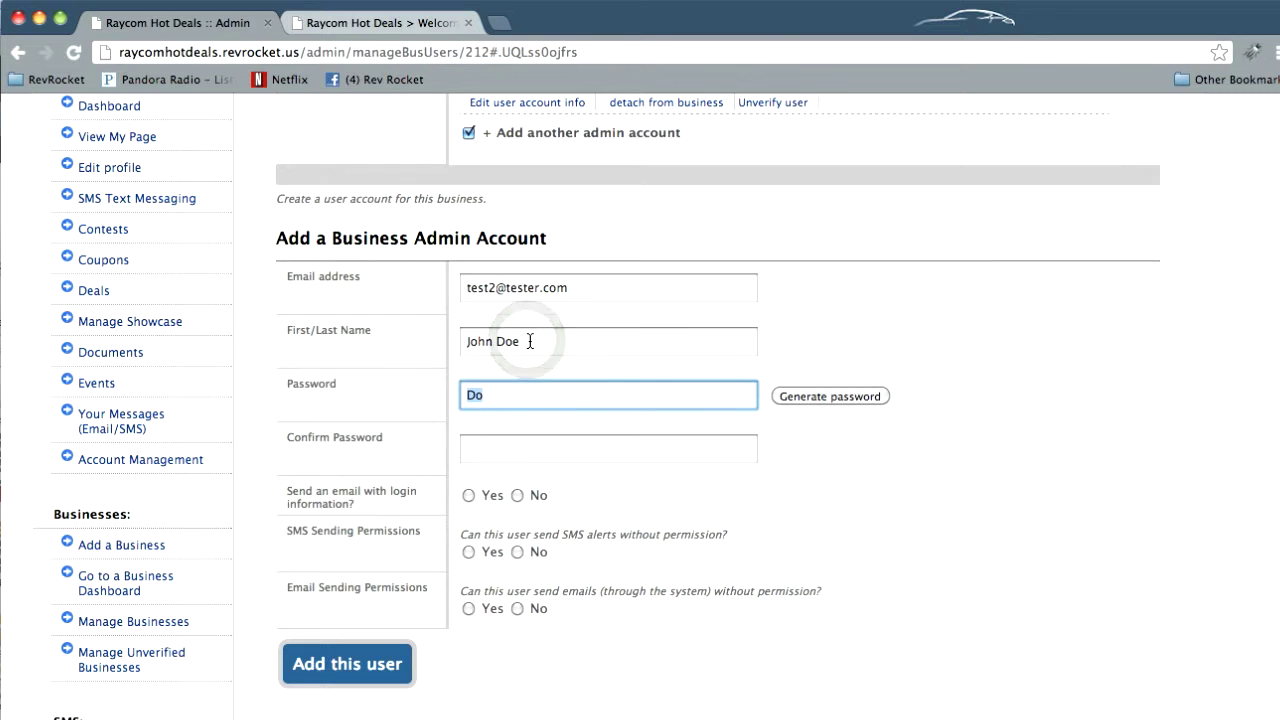
type("123123")
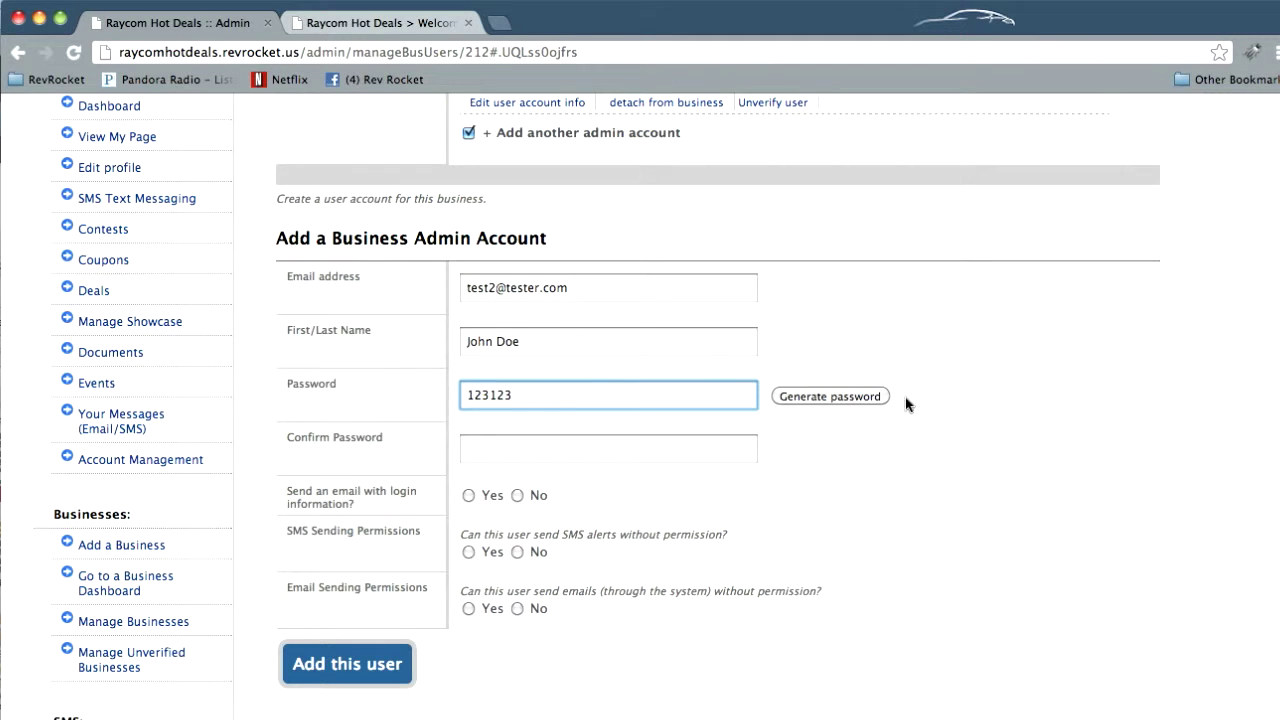
left_click(840, 400)
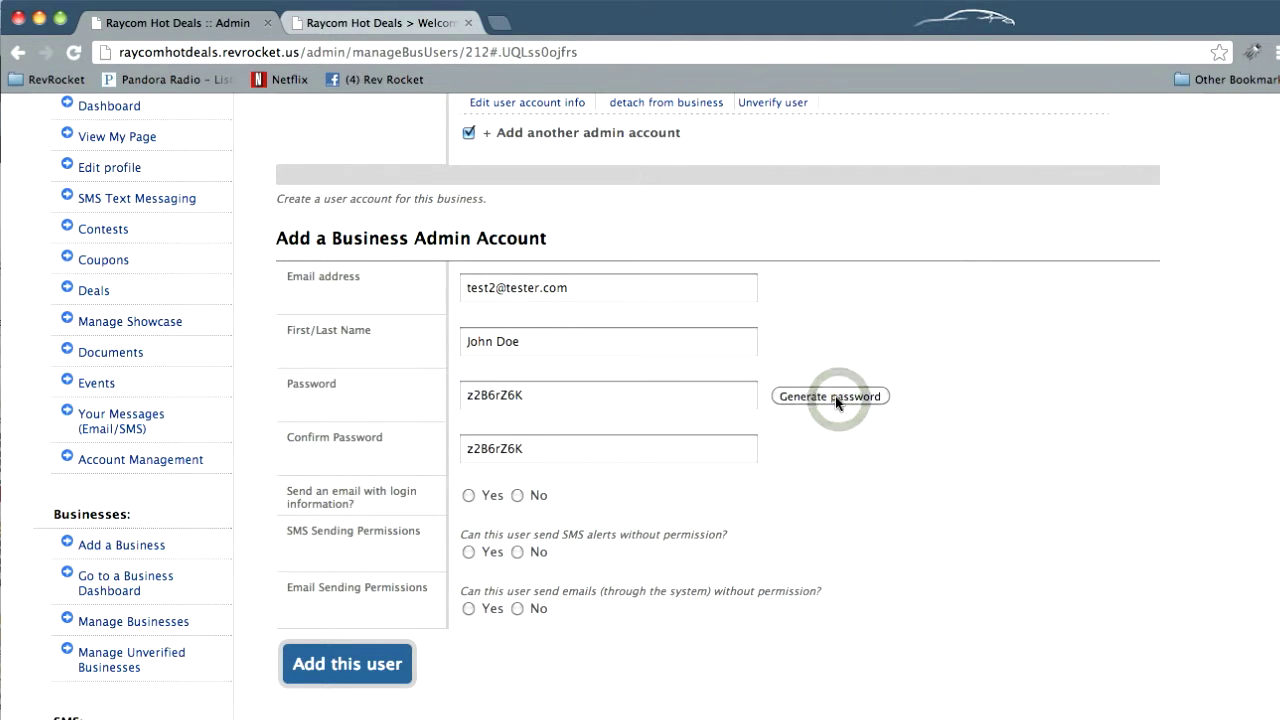
left_click(830, 396)
left_click(829, 396)
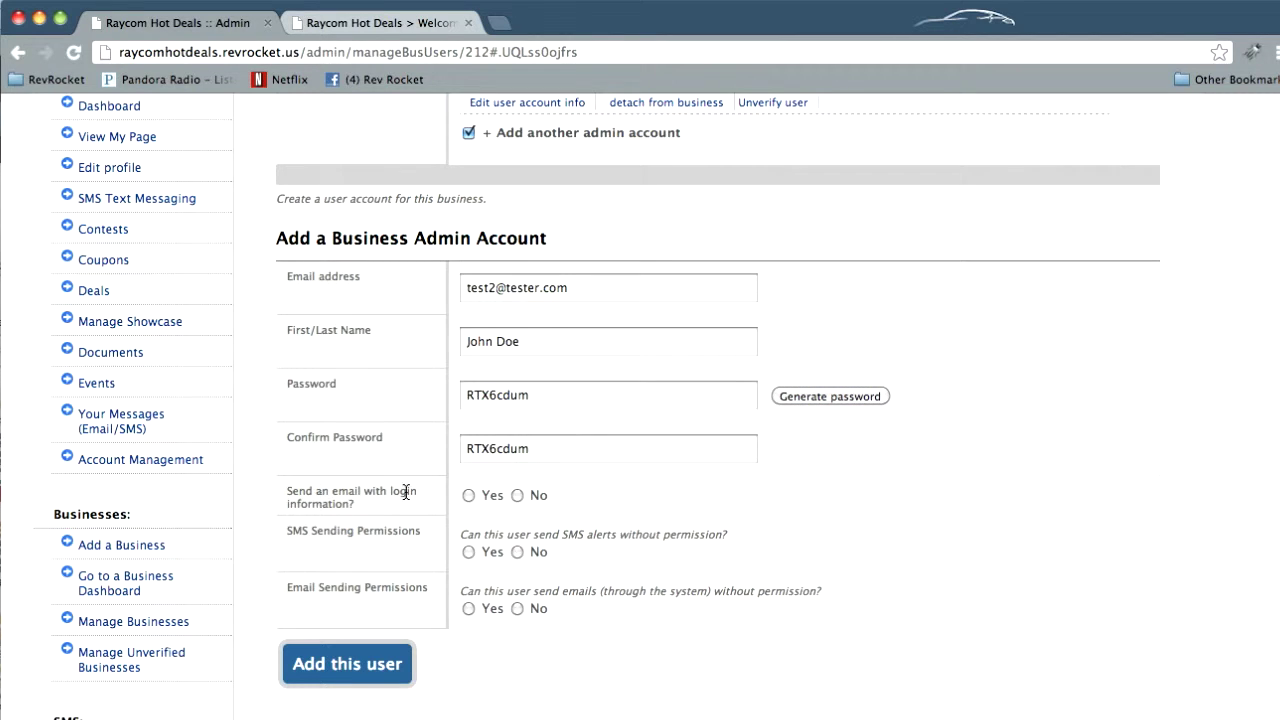
Set login e-mail, SMS Sending and Email Sending Permissions to Yes, then add the user
left_click(469, 495)
left_click(469, 552)
left_click(467, 609)
left_click(347, 664)
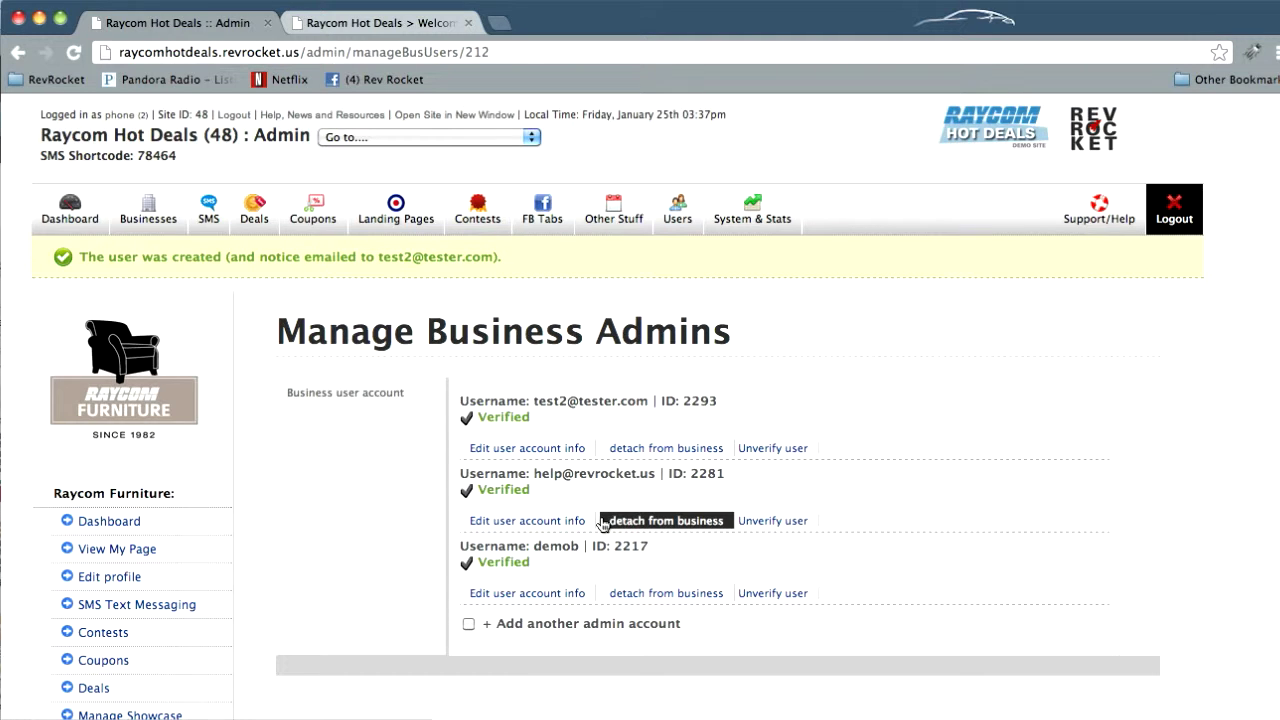
Check the new Verified admin entry in the list, then return to the Raycom Furniture dashboard
scroll(191, 527, "down", 2)
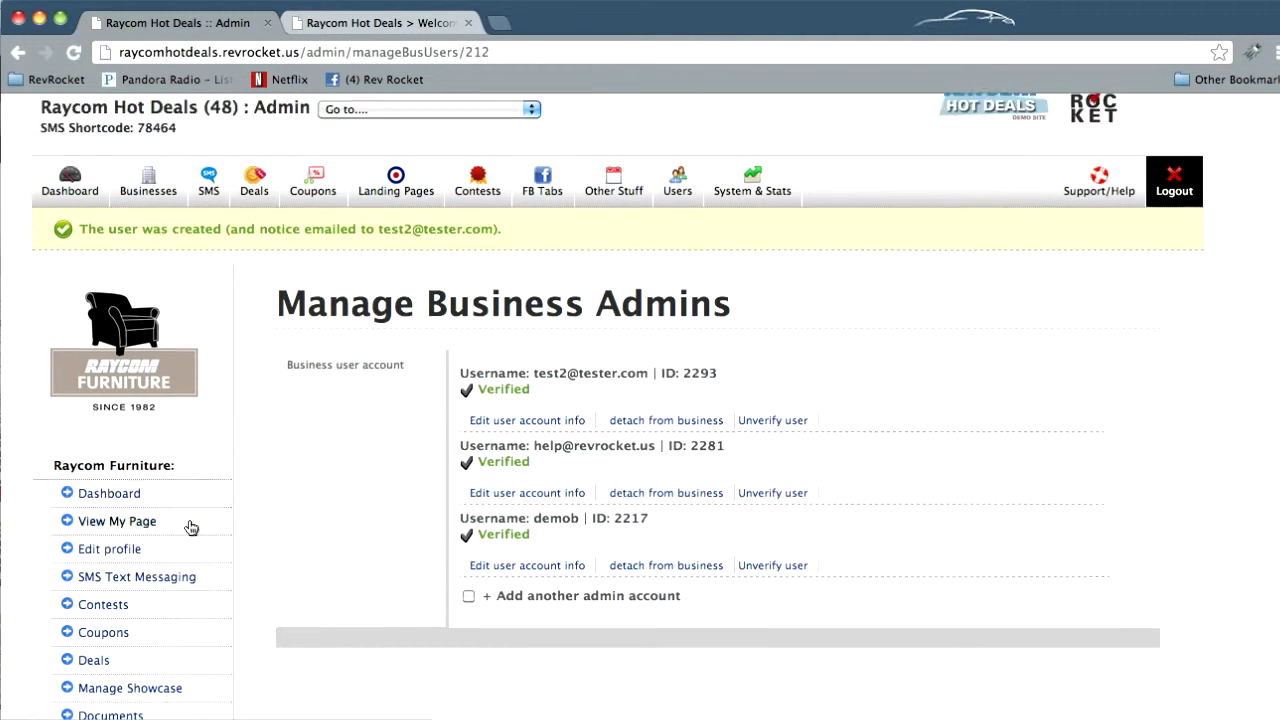
scroll(191, 527, "up", 3)
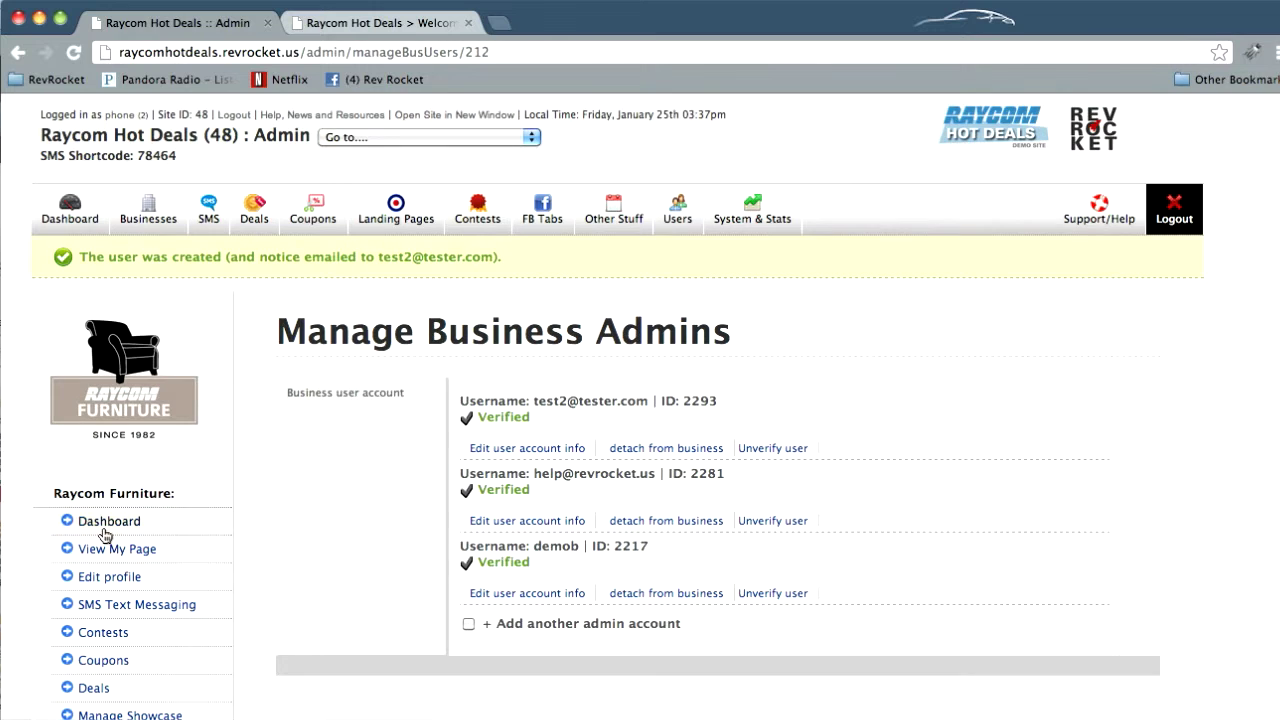
left_click(103, 527)
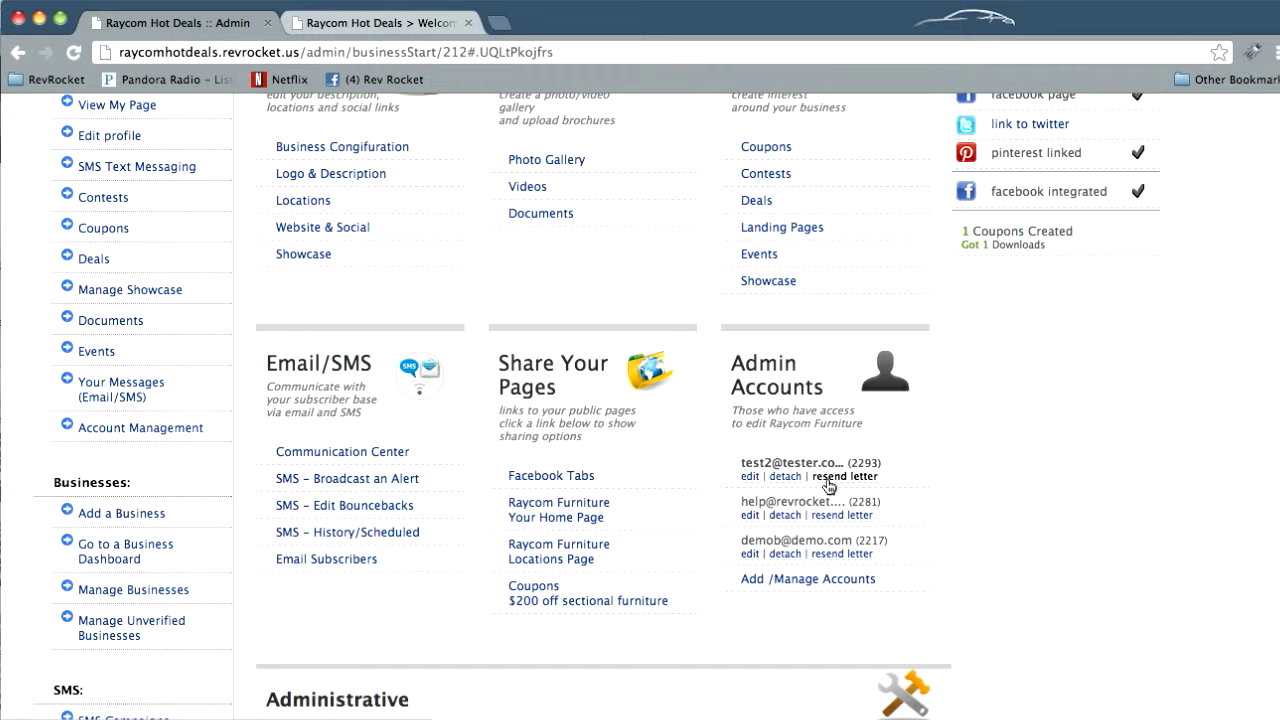
Open the new admin's account details from the dashboard's Admin Accounts box
scroll(828, 487, "up", 3)
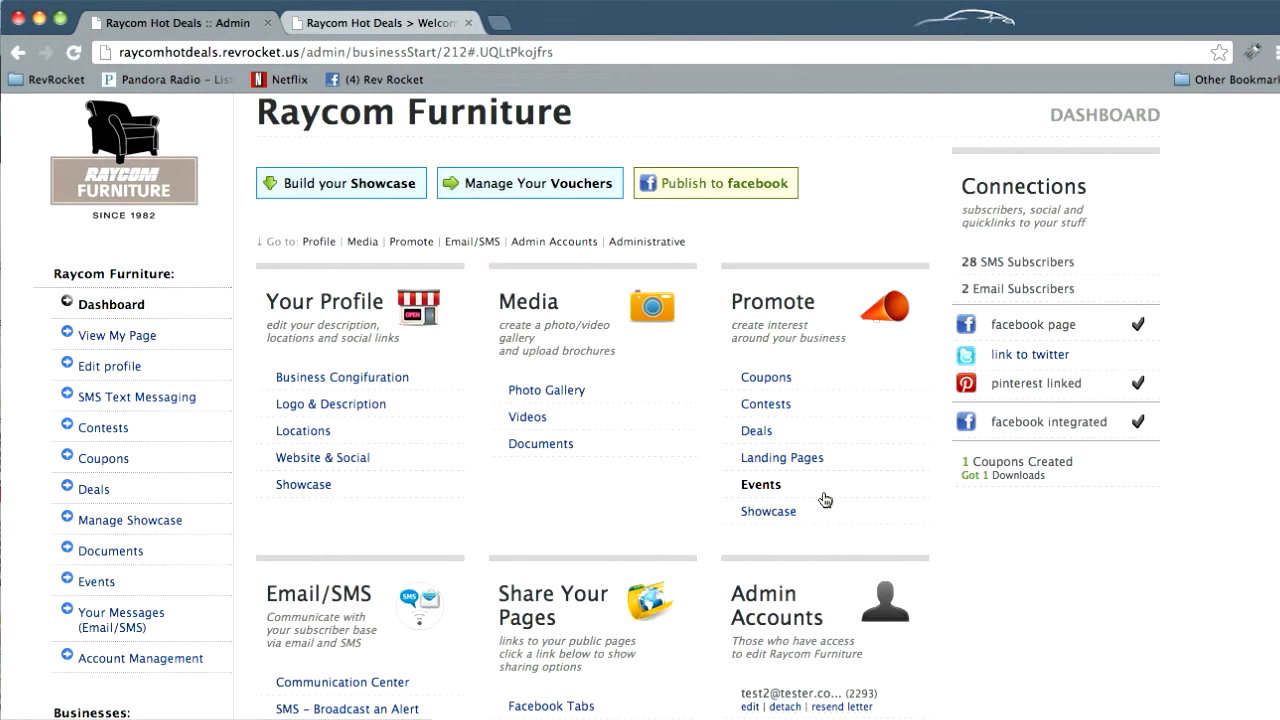
scroll(823, 492, "down", 1)
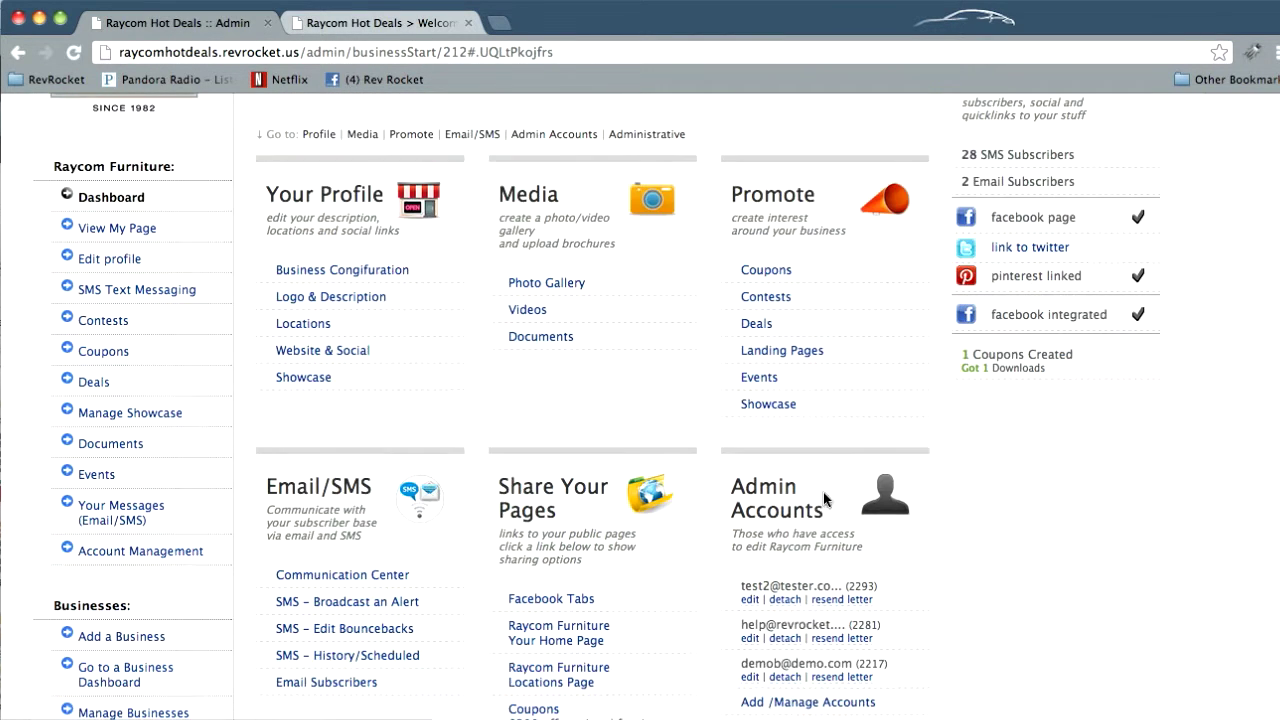
left_click(752, 601)
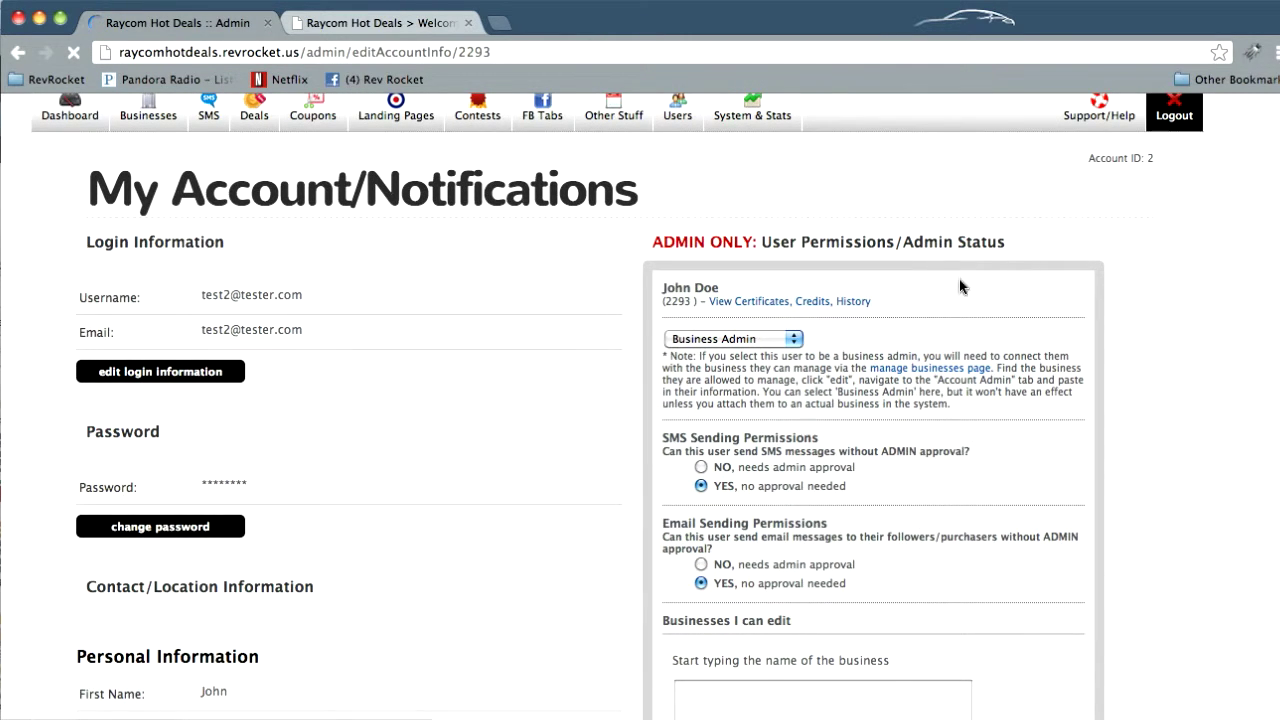
scroll(935, 558, "up", 2)
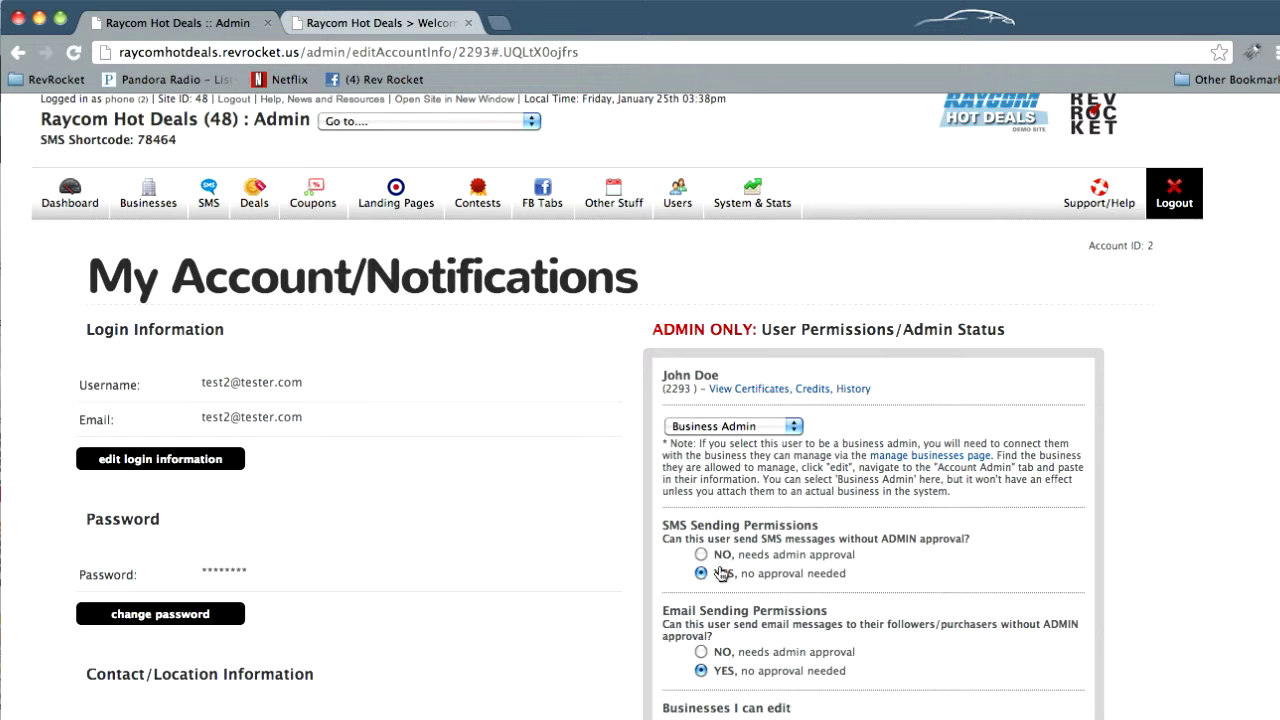
scroll(635, 598, "down", 5)
scroll(635, 598, "down", 2)
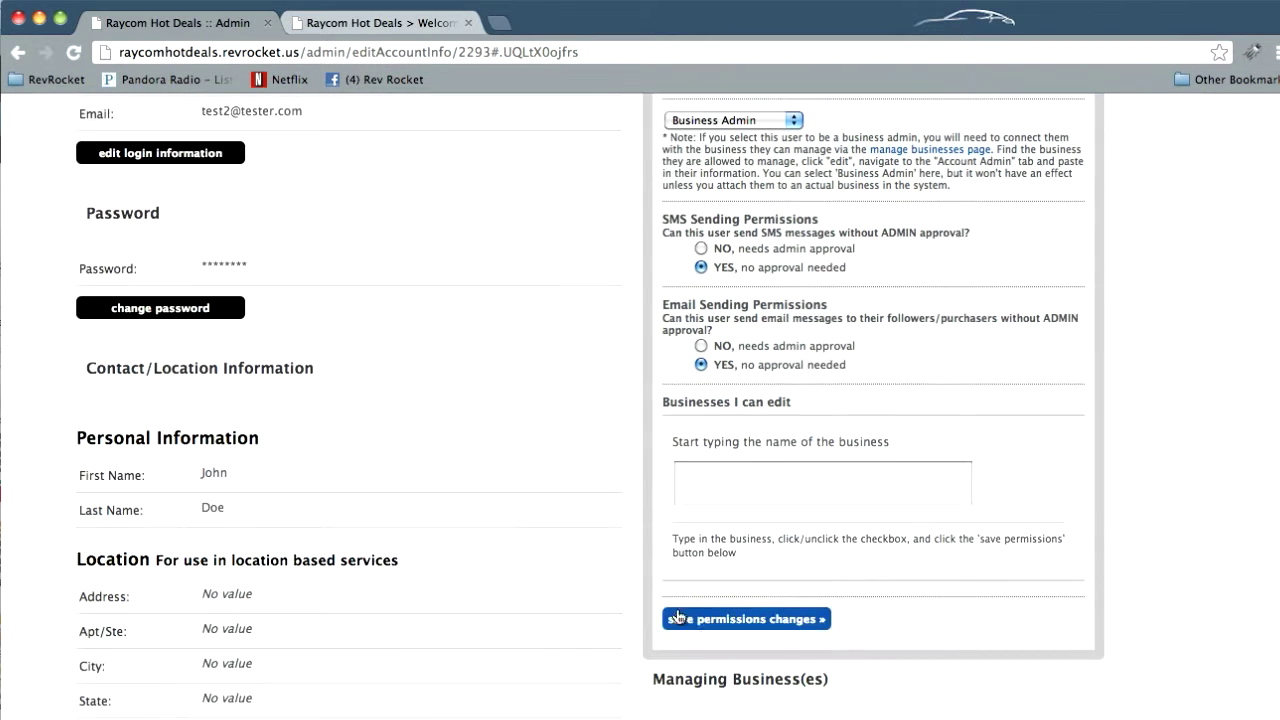
scroll(537, 622, "up", 7)
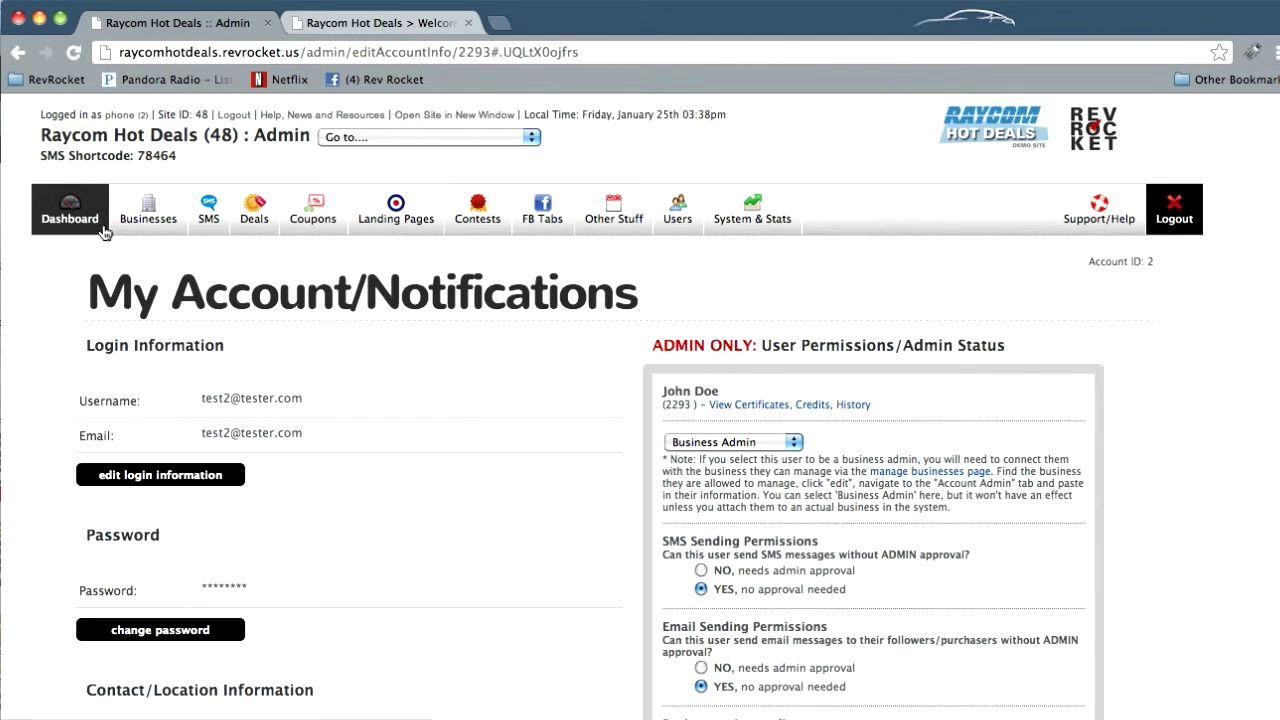
left_click(15, 55)
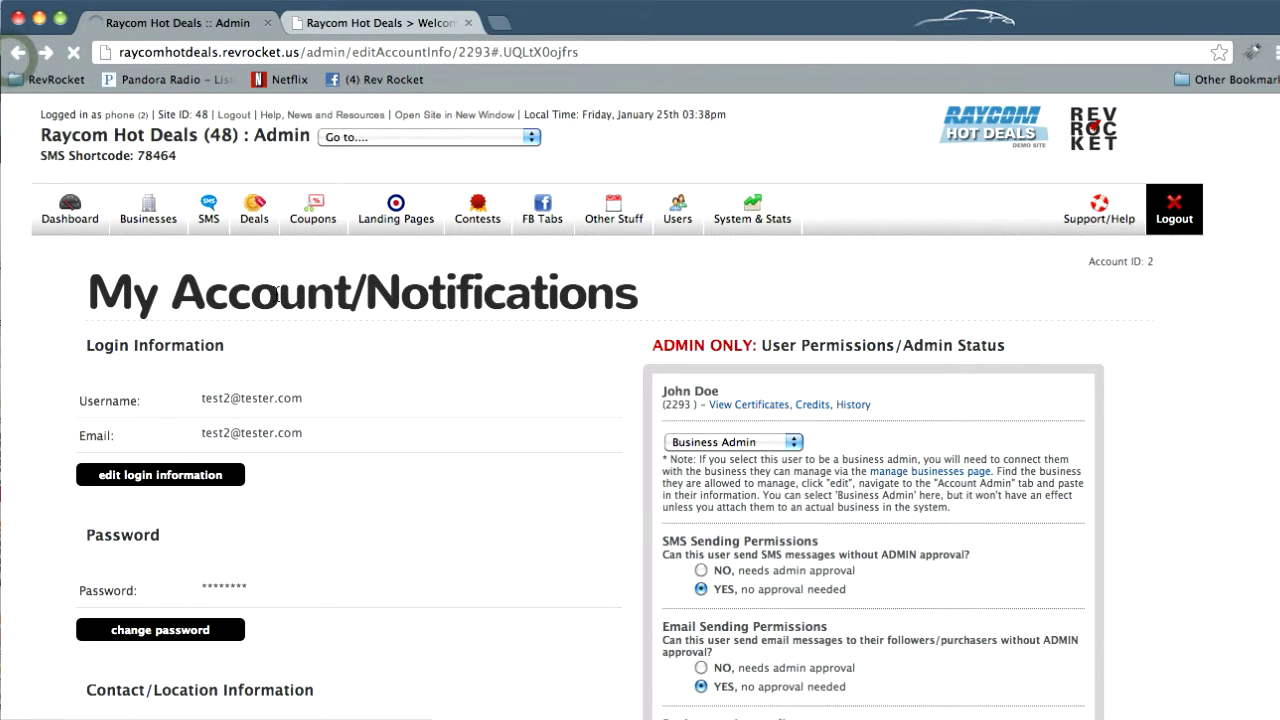